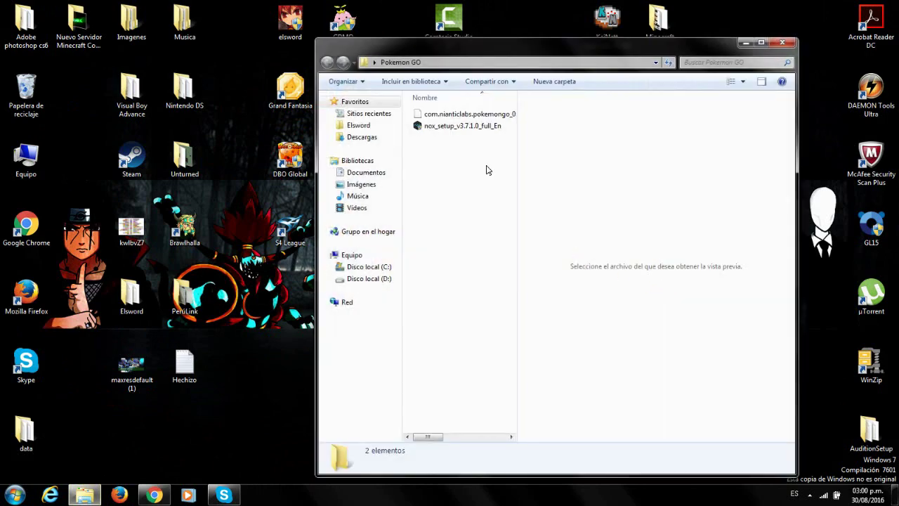
Install Nox App Player from nox_setup_v3.7.1.0_full_En in the Pokemon GO folder and start the emulator.
{"action": "left_click", "coordinate": [444, 115]}
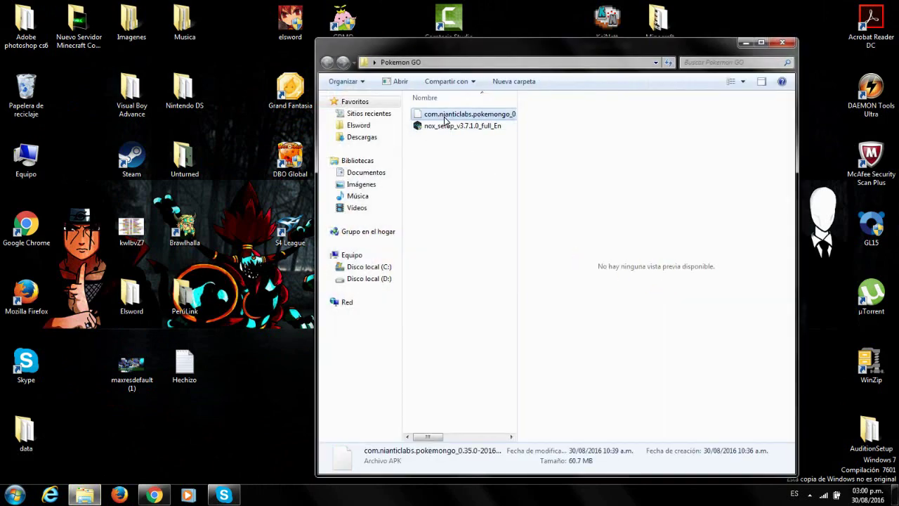
{"action": "left_click", "coordinate": [451, 127]}
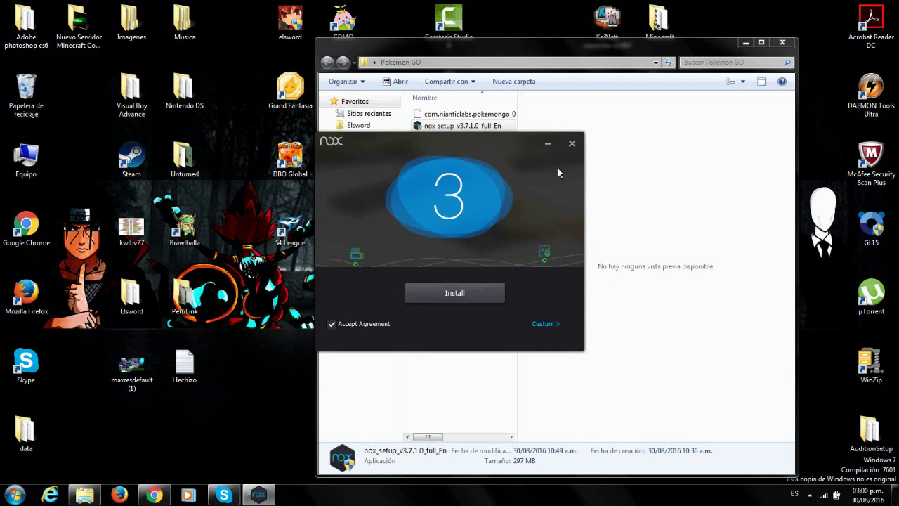
{"action": "key", "text": "super+d"}
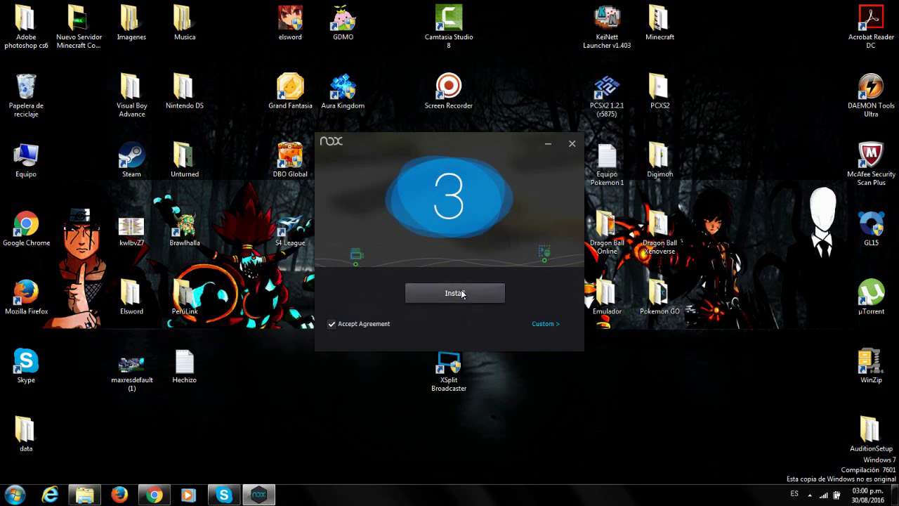
{"action": "left_click", "coordinate": [461, 294]}
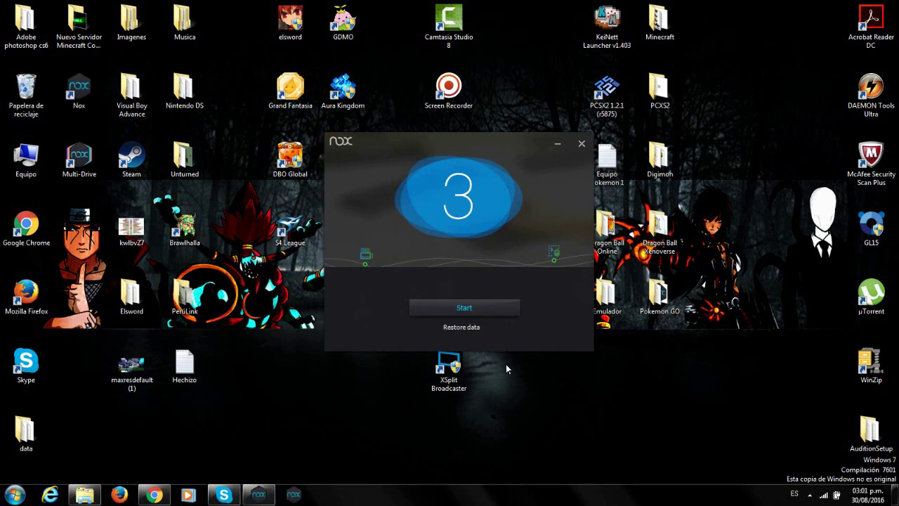
{"action": "left_click", "coordinate": [494, 312]}
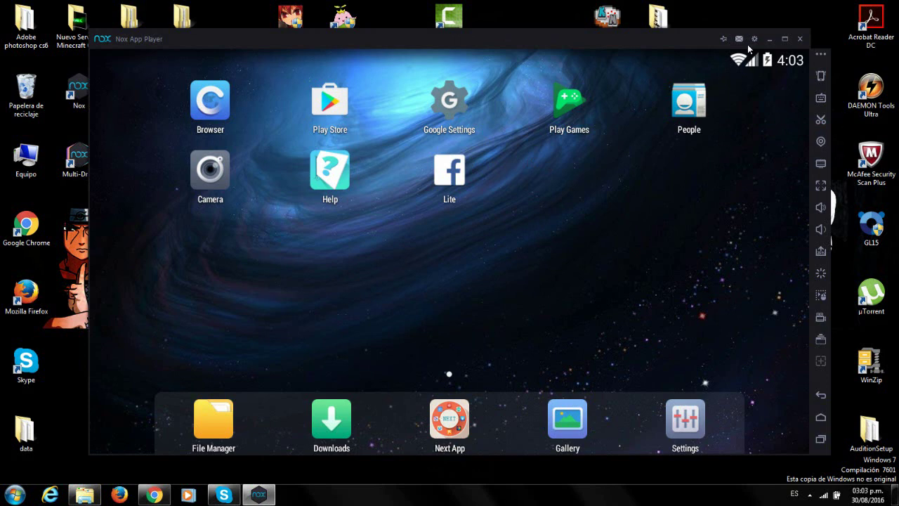
Set the emulator's language to español in the system settings and save the change.
{"action": "mouse_move", "coordinate": [570, 34]}
{"action": "left_mouse_down"}
{"action": "mouse_move", "coordinate": [659, 90]}
{"action": "mouse_move", "coordinate": [562, 30]}
{"action": "mouse_move", "coordinate": [586, 30]}
{"action": "left_mouse_up"}
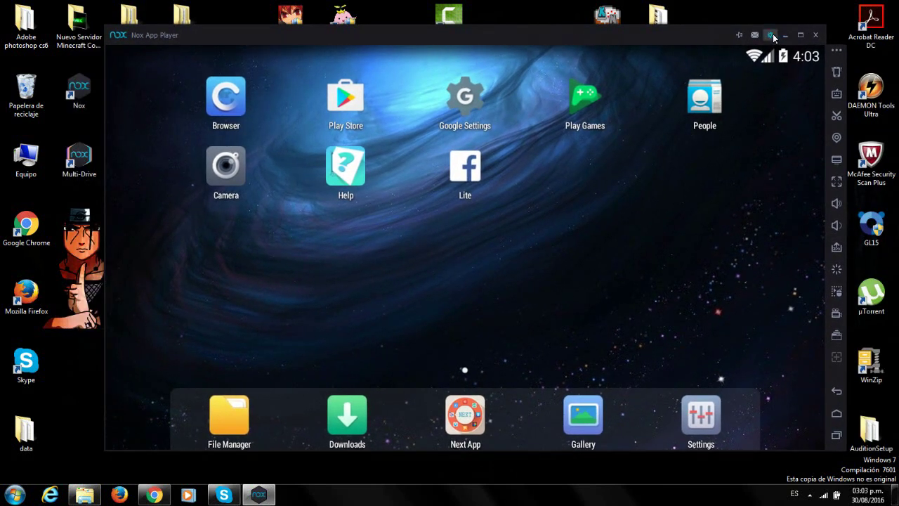
{"action": "left_click", "coordinate": [771, 35]}
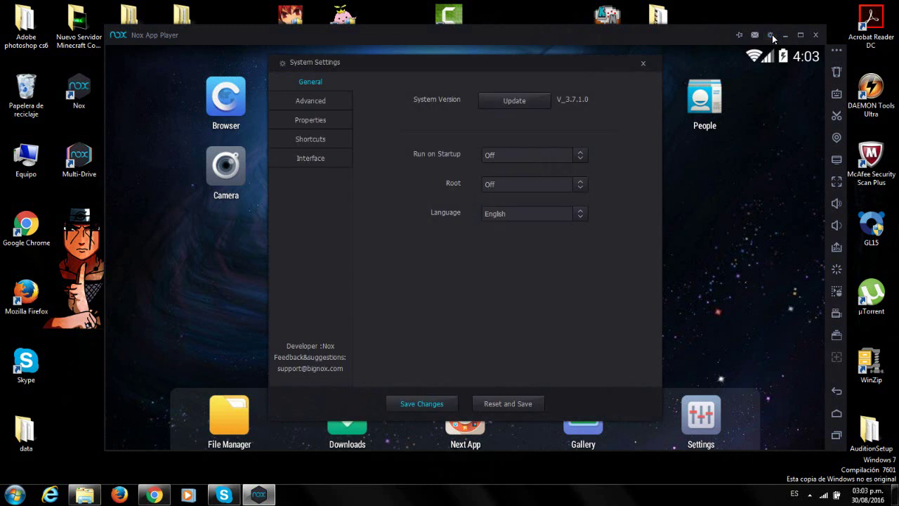
{"action": "left_click", "coordinate": [529, 213]}
{"action": "scroll", "coordinate": [530, 291], "scroll_direction": "down", "scroll_amount": 3}
{"action": "scroll", "coordinate": [504, 368], "scroll_direction": "down", "scroll_amount": 2}
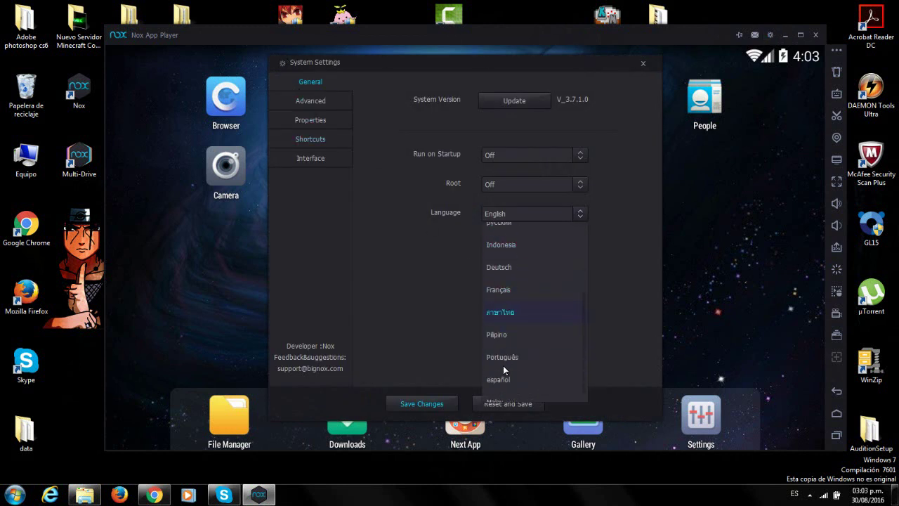
{"action": "left_click", "coordinate": [513, 379]}
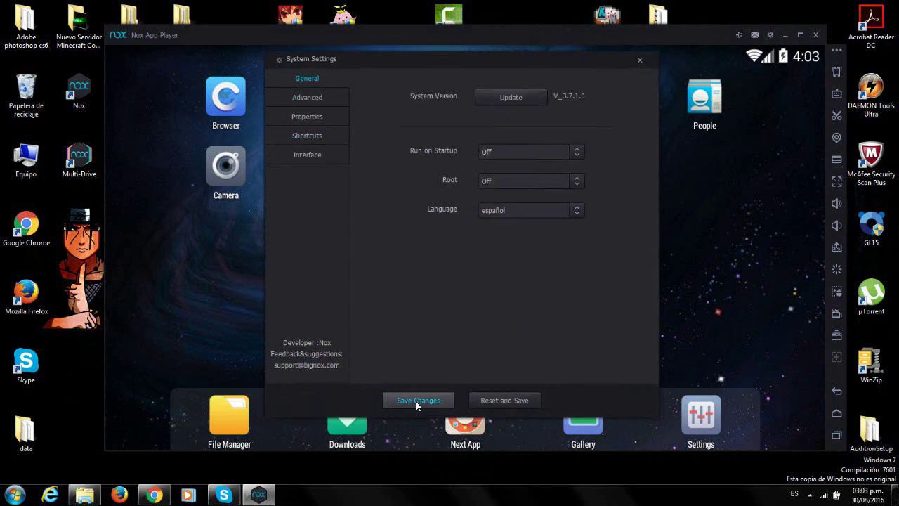
{"action": "key", "text": "Return"}
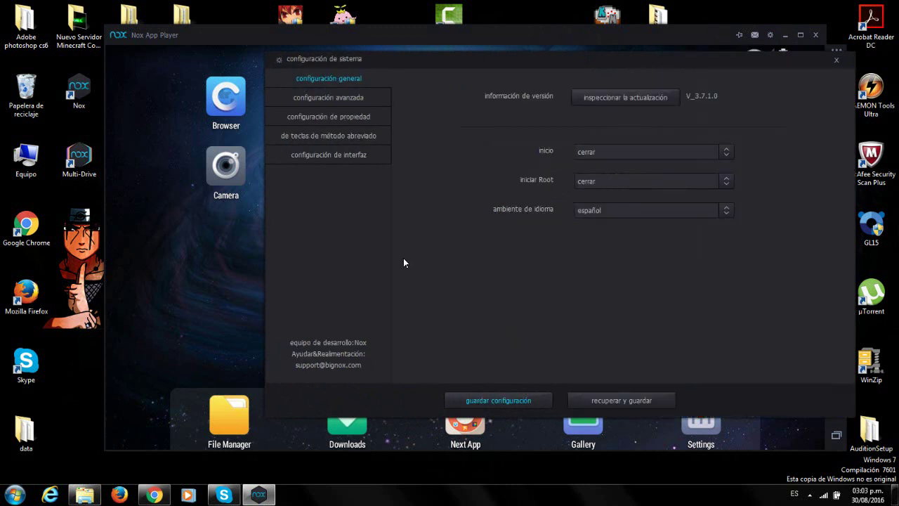
{"action": "left_click", "coordinate": [551, 263]}
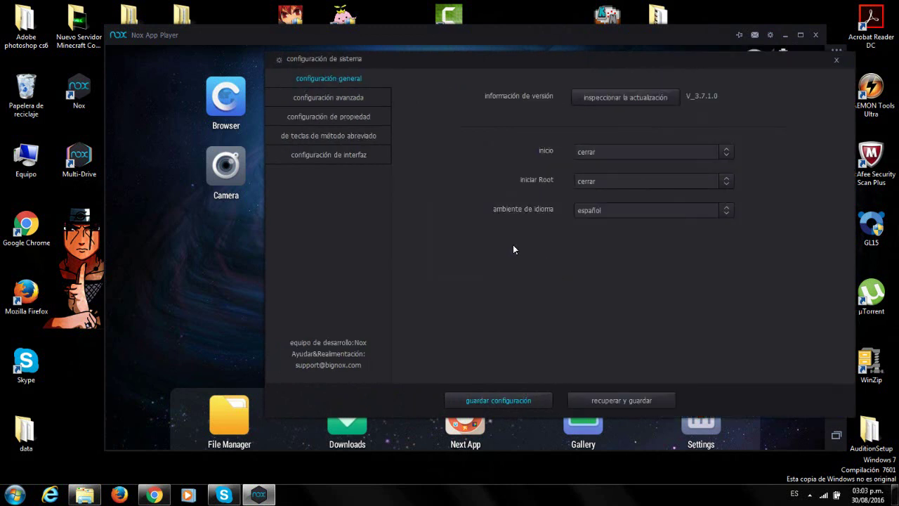
Set the advanced performance configuration to alto, with the 1280x720 pad resolution, and save the configuration.
{"action": "left_click", "coordinate": [358, 97]}
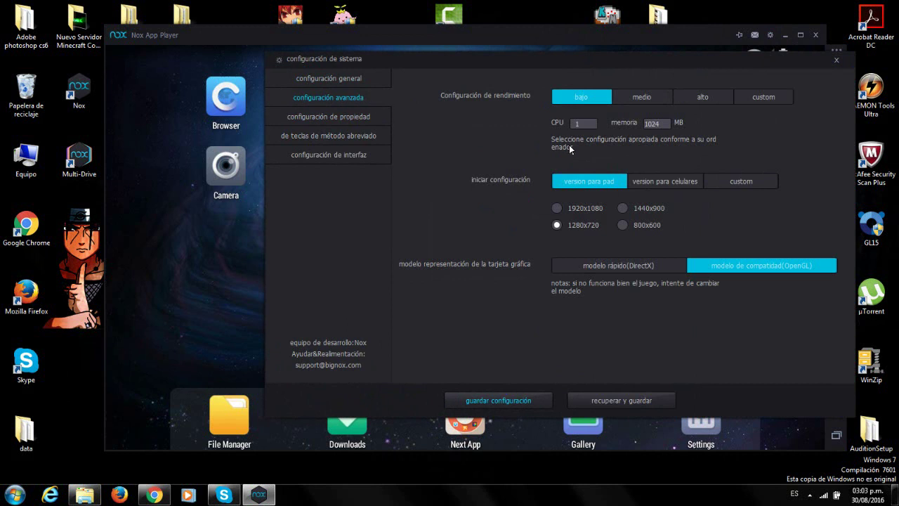
{"action": "left_click", "coordinate": [646, 225]}
{"action": "left_click", "coordinate": [643, 98]}
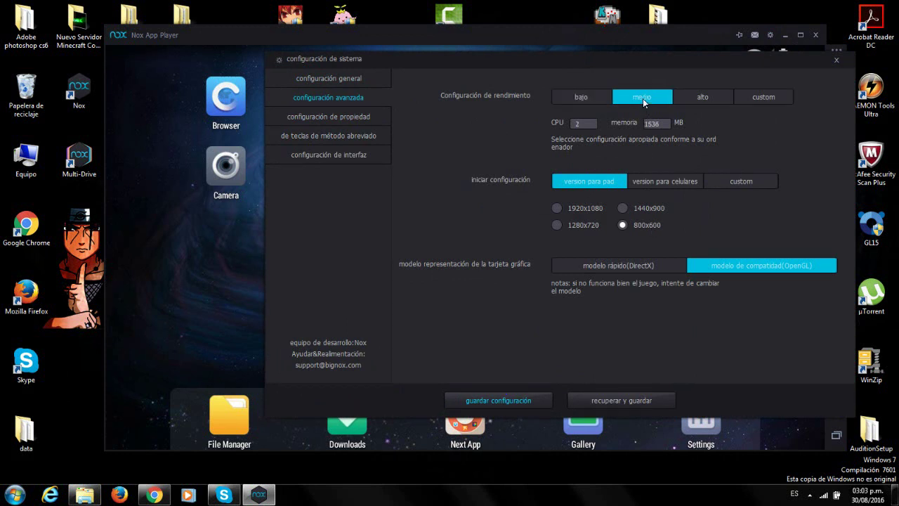
{"action": "left_click", "coordinate": [586, 228]}
{"action": "left_click", "coordinate": [706, 97]}
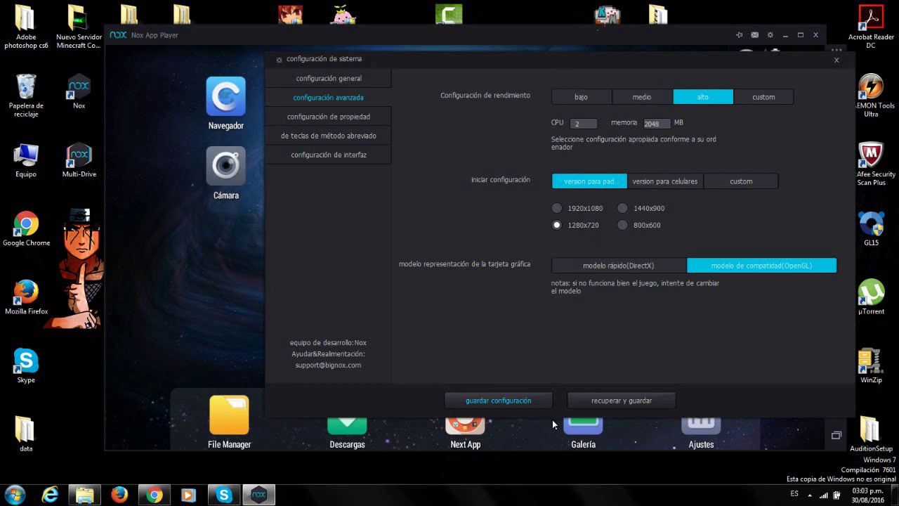
{"action": "left_click", "coordinate": [482, 397]}
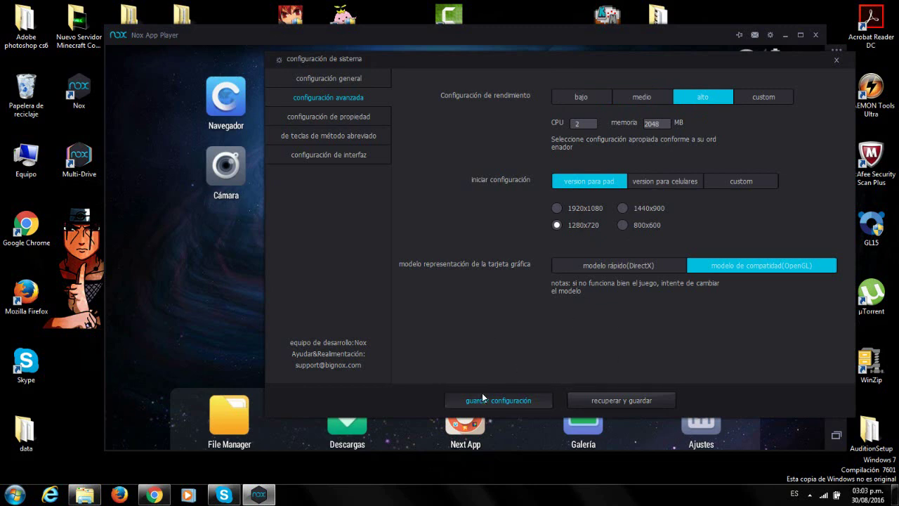
{"action": "left_click", "coordinate": [527, 260]}
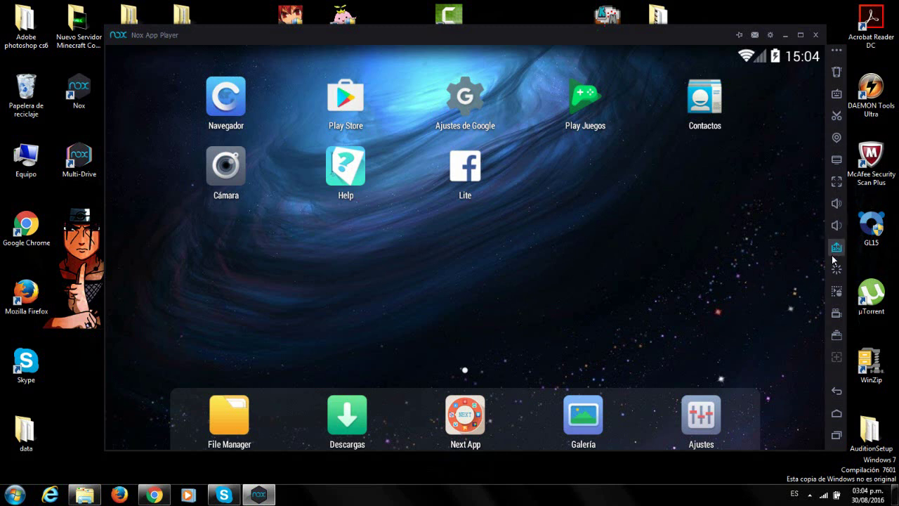
Open the emulator's location configuration and examine the map around Sydney.
{"action": "left_click", "coordinate": [837, 138]}
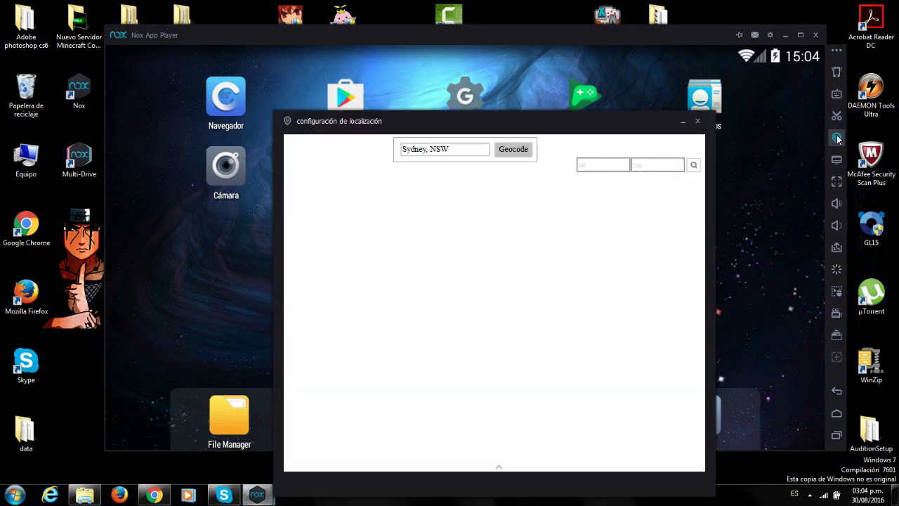
{"action": "triple_click", "coordinate": [460, 149]}
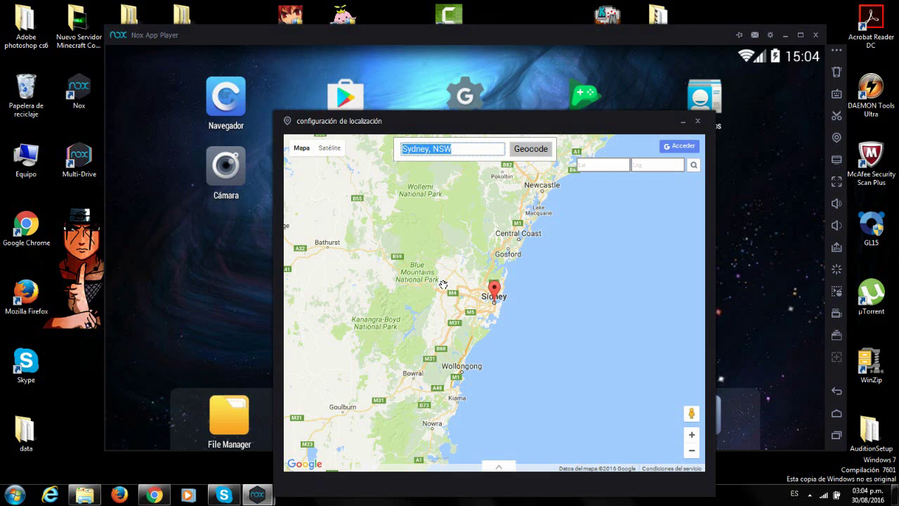
{"action": "scroll", "coordinate": [444, 285], "scroll_direction": "up", "scroll_amount": 2}
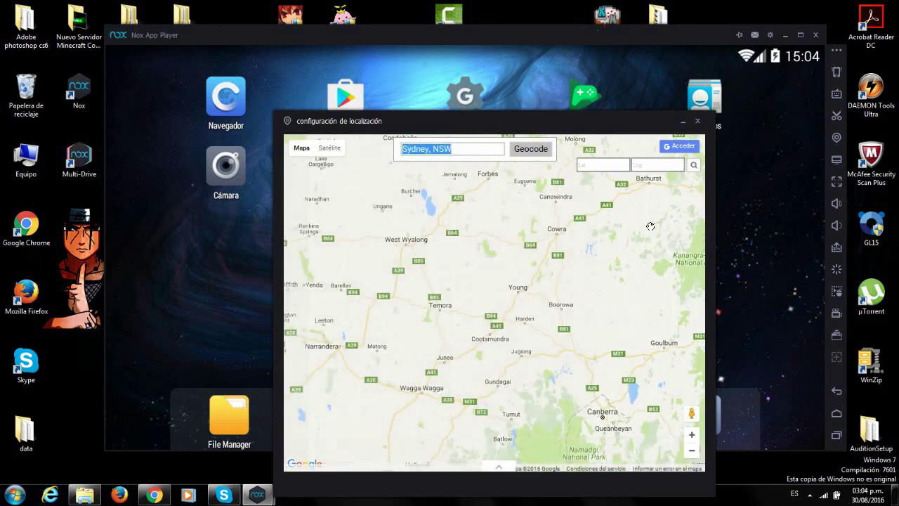
{"action": "scroll", "coordinate": [393, 343], "scroll_direction": "down", "scroll_amount": 2}
{"action": "left_click_drag", "start_coordinate": [521, 325], "coordinate": [460, 294]}
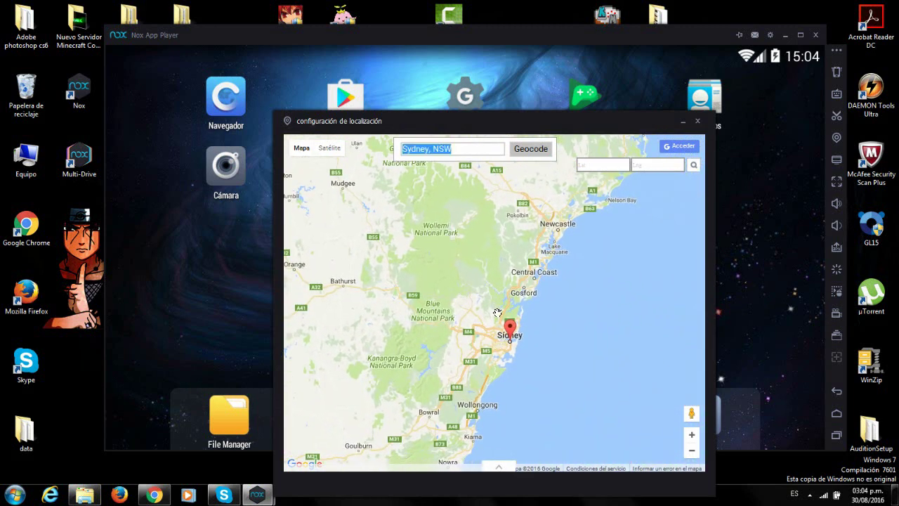
{"action": "left_click_drag", "start_coordinate": [482, 318], "coordinate": [461, 291]}
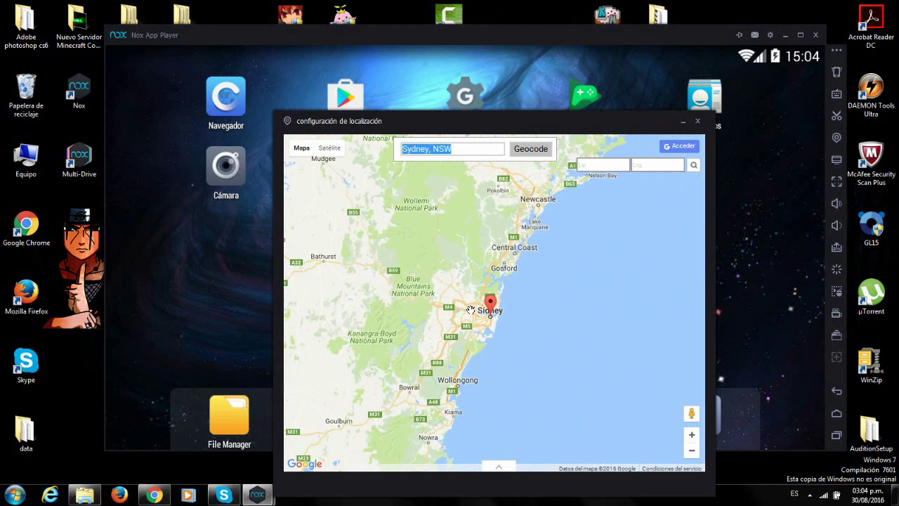
{"action": "left_click_drag", "start_coordinate": [427, 287], "coordinate": [489, 296]}
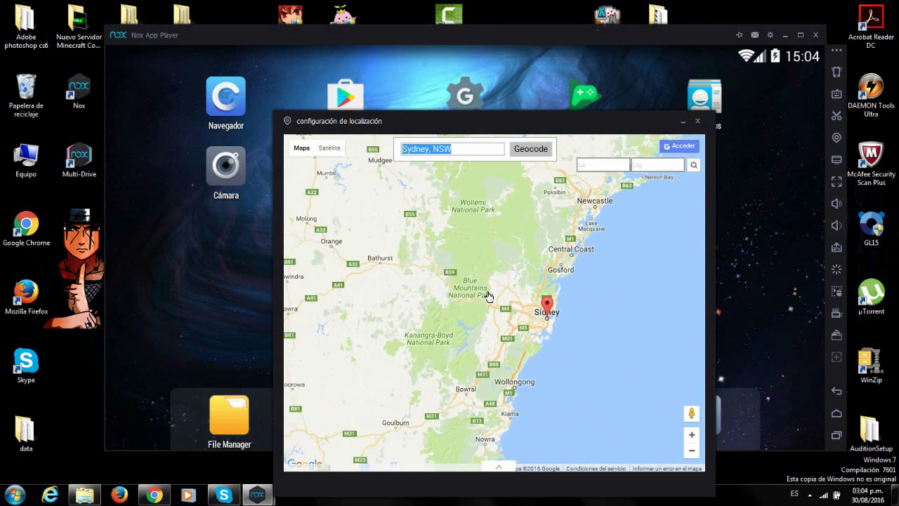
{"action": "left_click_drag", "start_coordinate": [447, 342], "coordinate": [538, 401]}
{"action": "left_click_drag", "start_coordinate": [620, 328], "coordinate": [592, 337]}
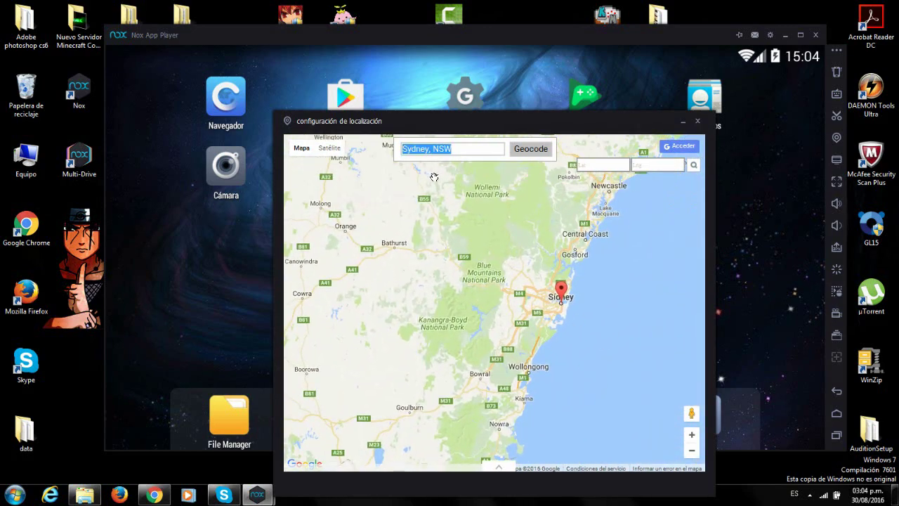
Geocode "central park", confirm it as the emulator's location and close the location configuration.
{"action": "type", "text": "central park"}
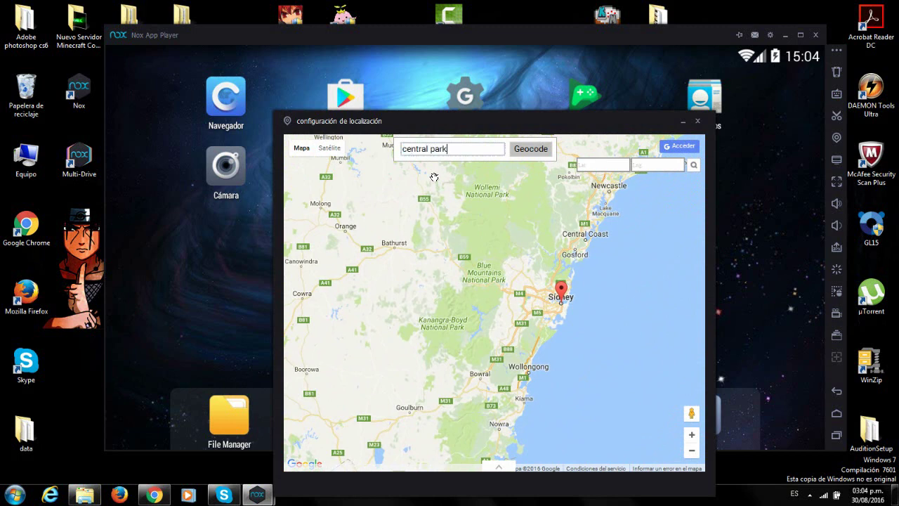
{"action": "left_click", "coordinate": [538, 154]}
{"action": "scroll", "coordinate": [472, 286], "scroll_direction": "up", "scroll_amount": 2}
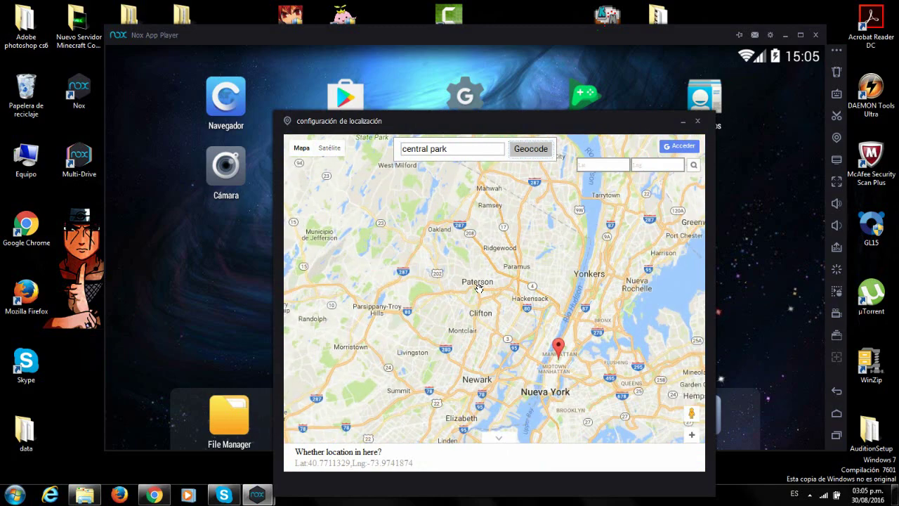
{"action": "scroll", "coordinate": [478, 289], "scroll_direction": "down", "scroll_amount": 2}
{"action": "scroll", "coordinate": [479, 289], "scroll_direction": "up", "scroll_amount": 1}
{"action": "scroll", "coordinate": [467, 281], "scroll_direction": "up", "scroll_amount": 1}
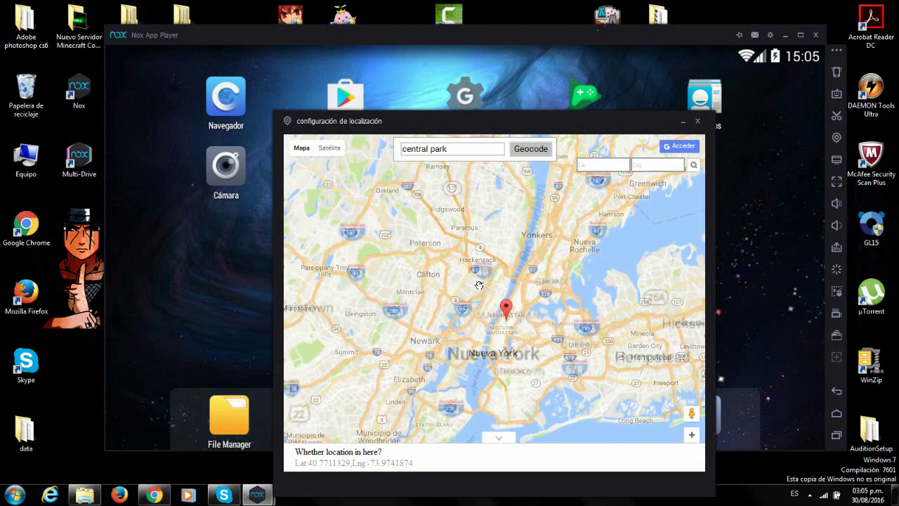
{"action": "left_click_drag", "start_coordinate": [465, 281], "coordinate": [463, 268]}
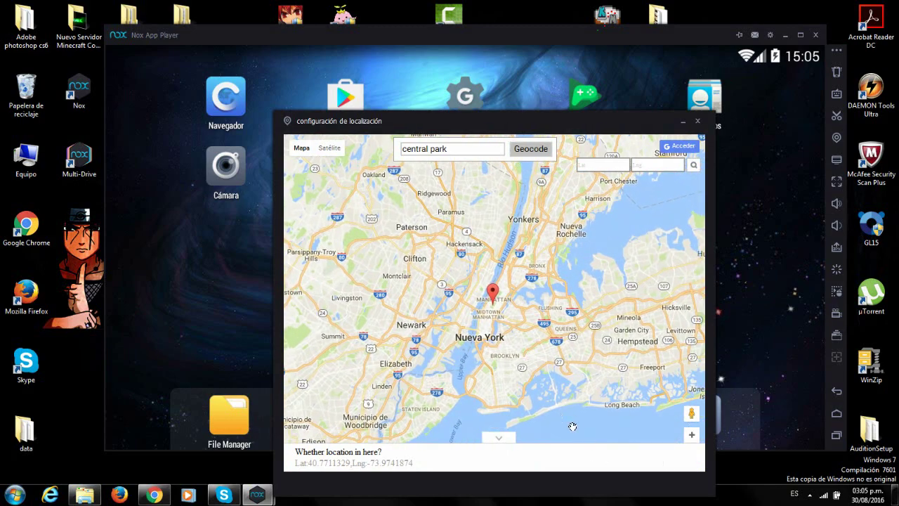
{"action": "left_click", "coordinate": [653, 457]}
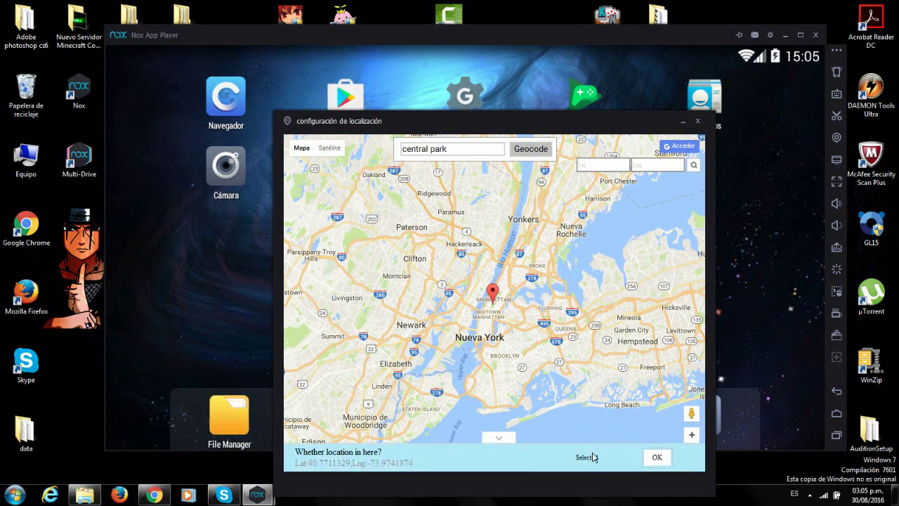
{"action": "left_click", "coordinate": [698, 121]}
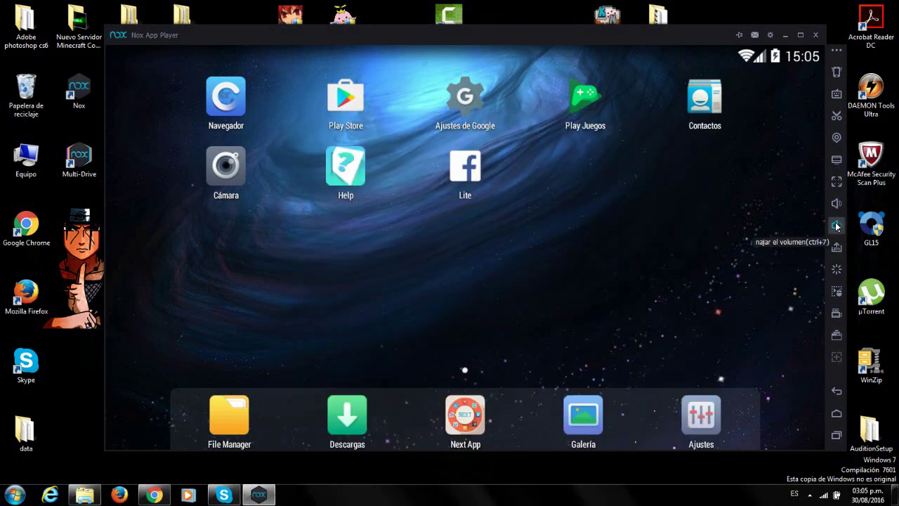
Install the Pokémon GO APK from the local files, choosing not to show the APK installation note again.
{"action": "left_click", "coordinate": [837, 248]}
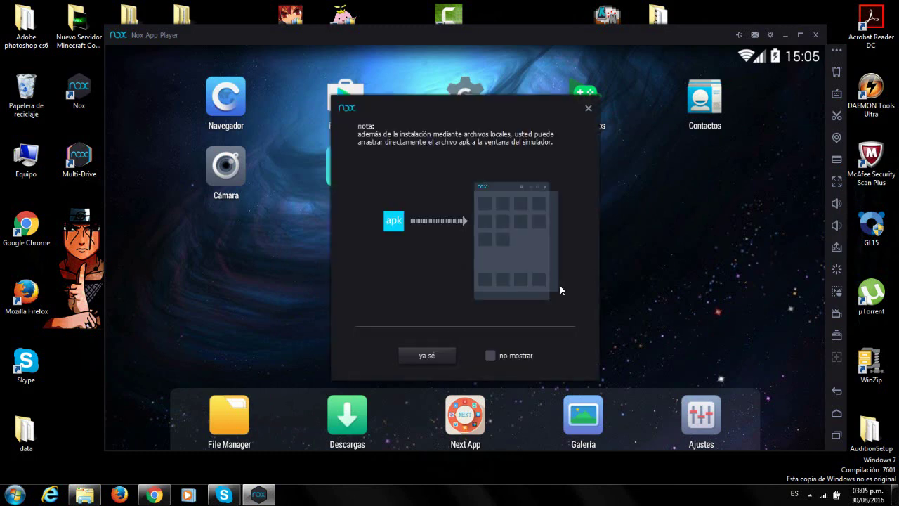
{"action": "left_click", "coordinate": [498, 359]}
{"action": "left_click", "coordinate": [437, 355]}
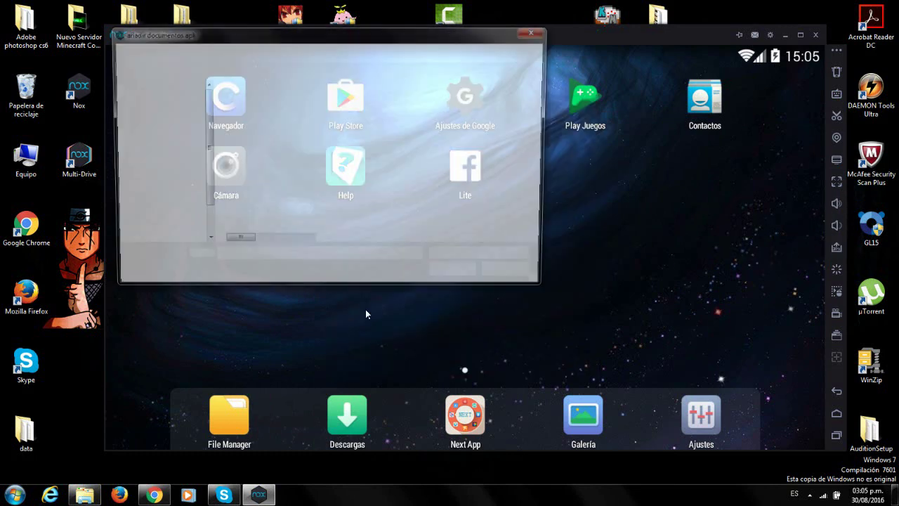
{"action": "double_click", "coordinate": [241, 102]}
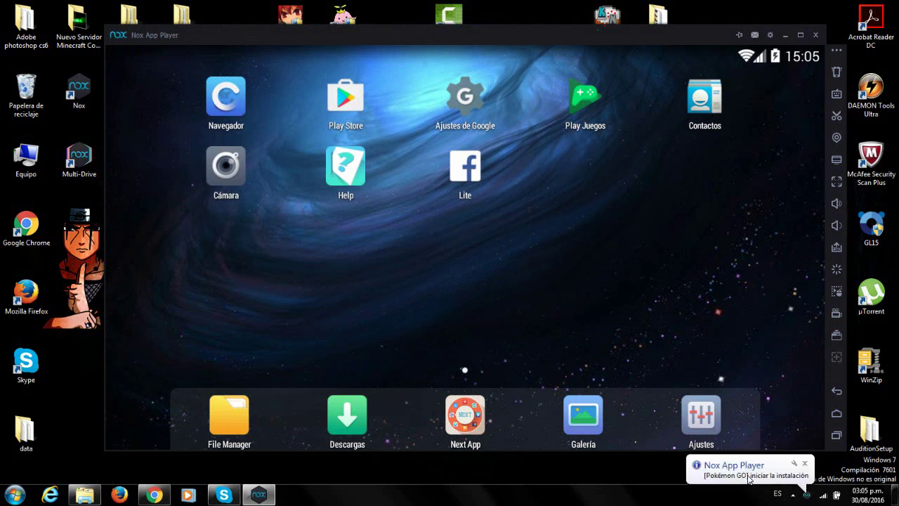
{"action": "left_click", "coordinate": [762, 478]}
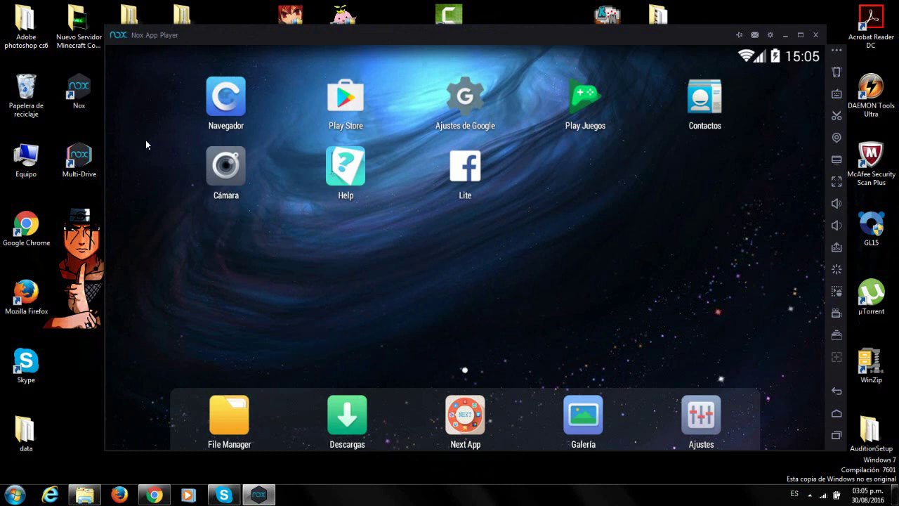
Move the emulator window aside and relocate the Nox and Multi-Drive desktop shortcuts near the Pokemon GO folder.
{"action": "left_click_drag", "start_coordinate": [700, 41], "coordinate": [269, 290]}
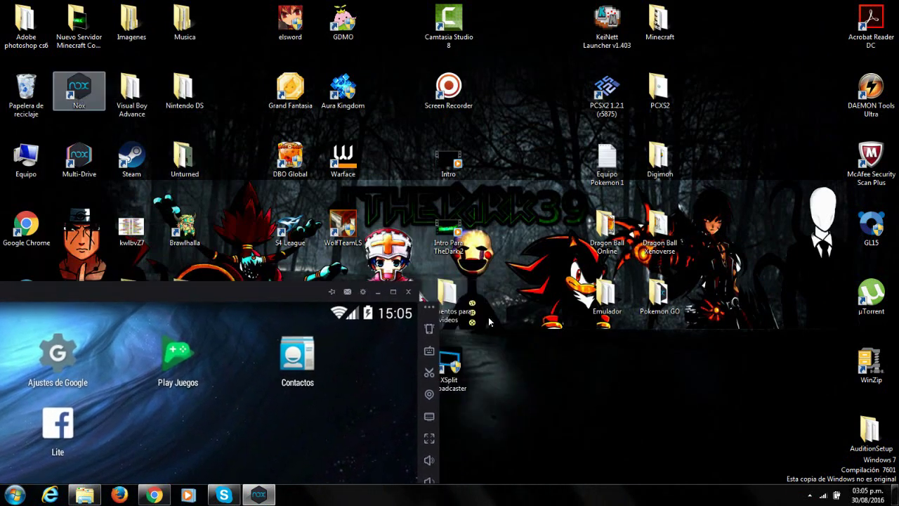
{"action": "left_click_drag", "start_coordinate": [489, 317], "coordinate": [608, 379]}
{"action": "left_click", "coordinate": [79, 158]}
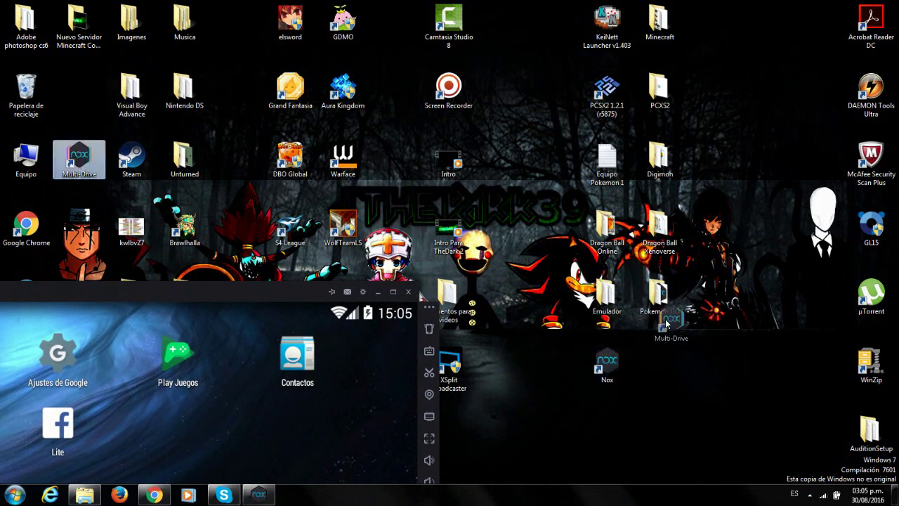